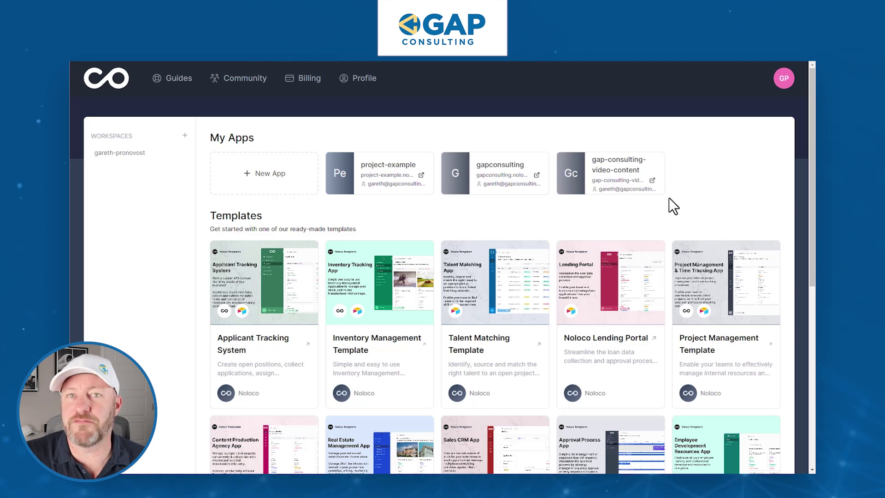
Step: Scroll the template gallery and open the Client Portal template card's details
scroll(669, 198, down, 6)
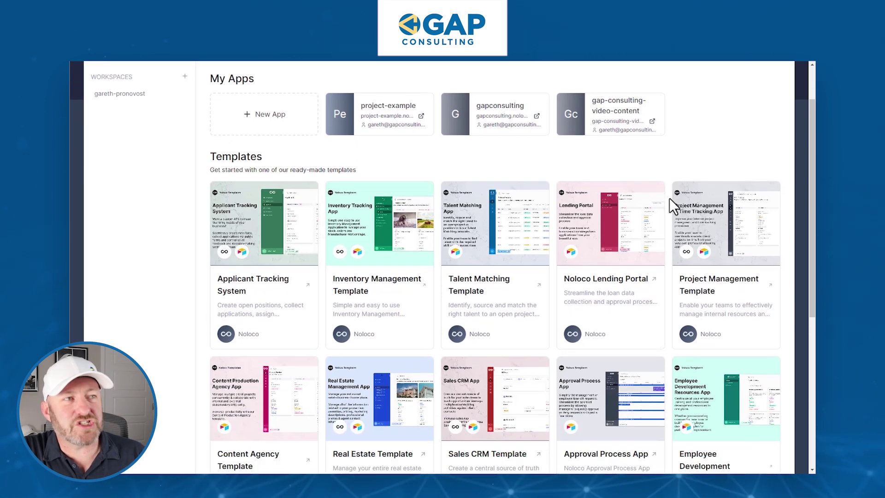
scroll(671, 199, down, 1)
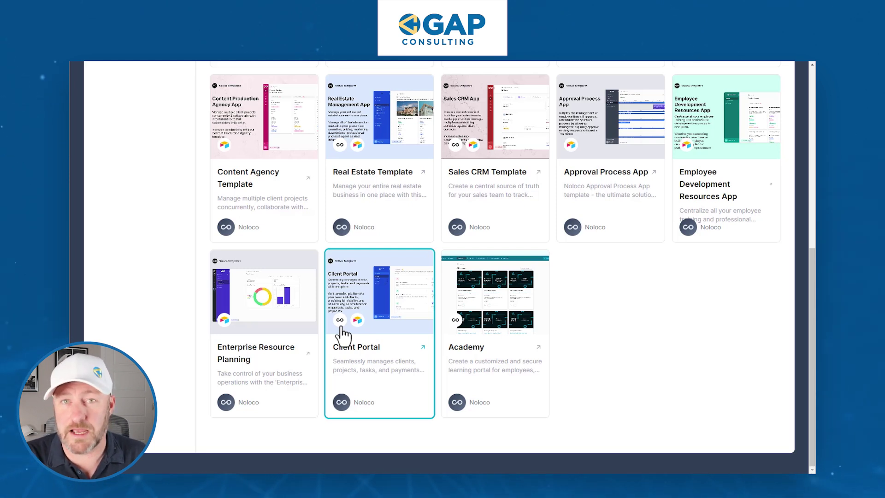
click(384, 354)
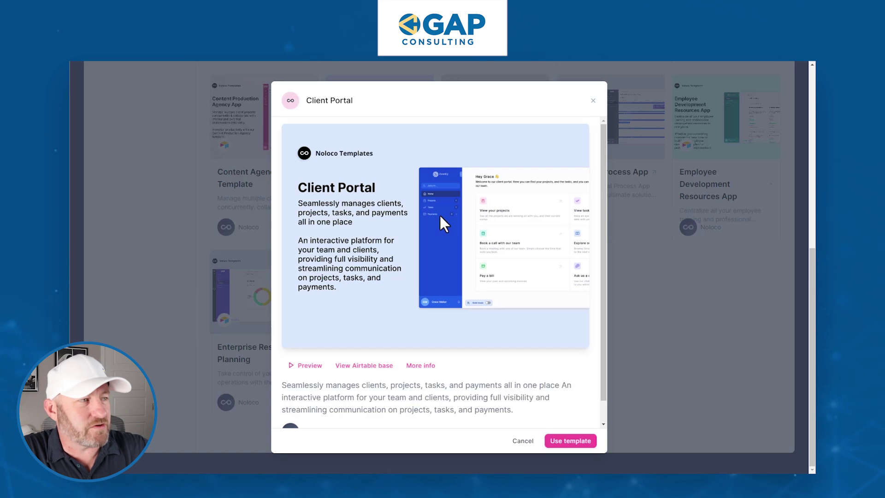
Step: Use the Client Portal template on an Airtable base named gaptest-client-portal, then start copying the template base
scroll(440, 216, down, 1)
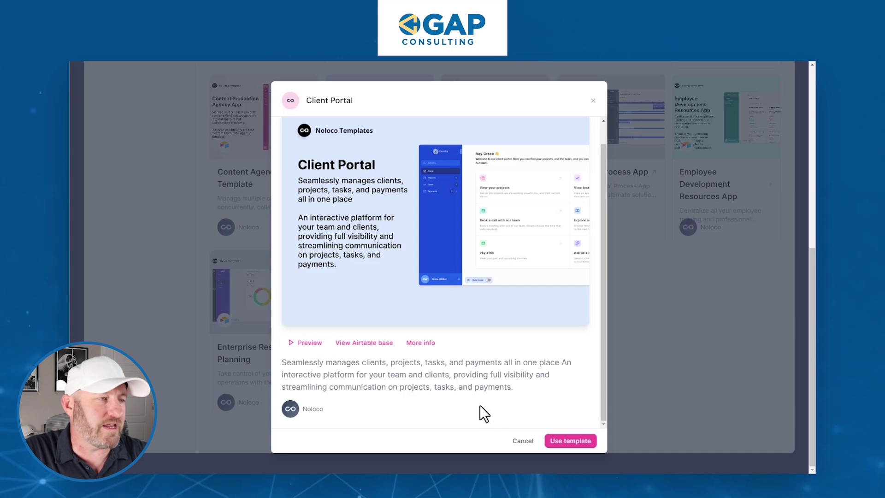
click(561, 441)
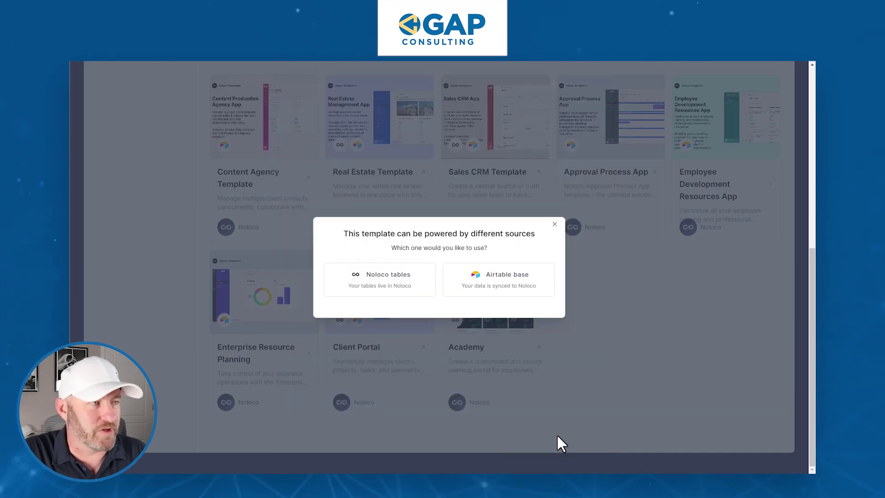
click(498, 291)
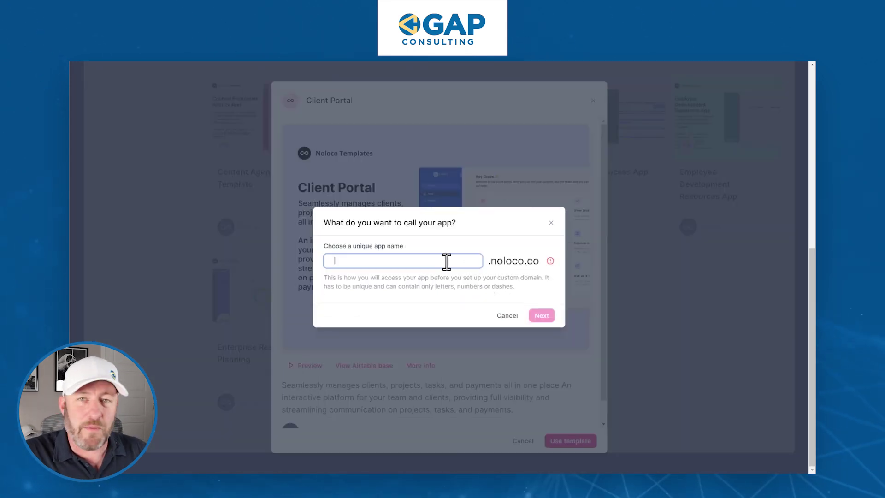
text(gap)
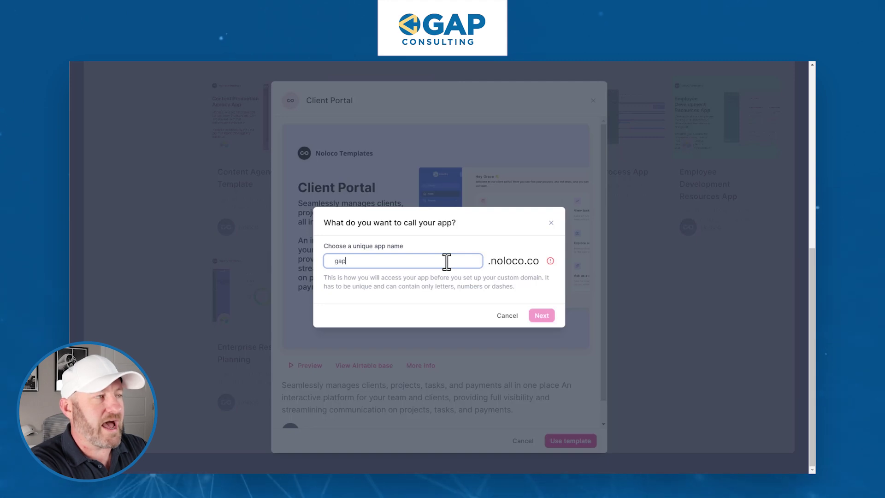
text(test-clien)
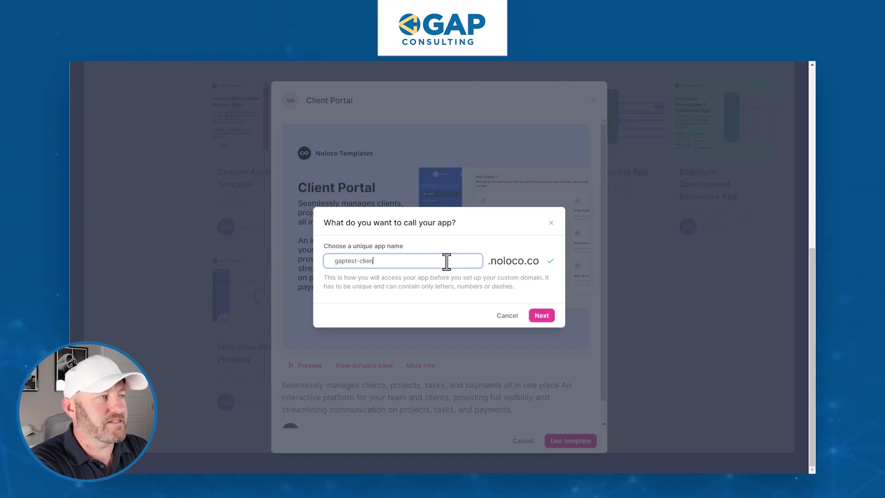
text(t-pot)
text(tal)
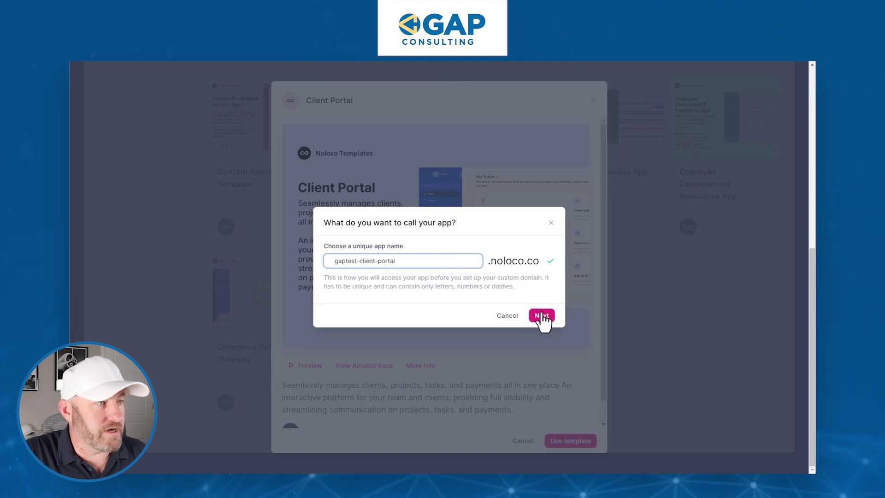
click(542, 316)
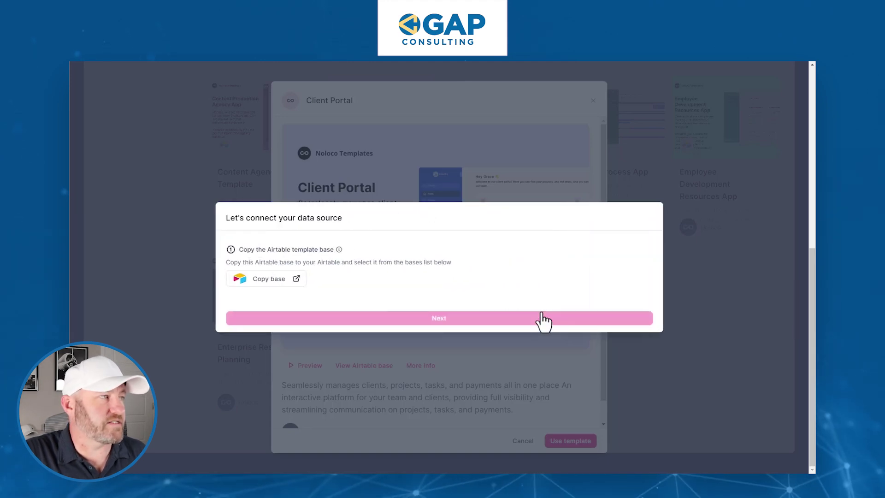
click(272, 286)
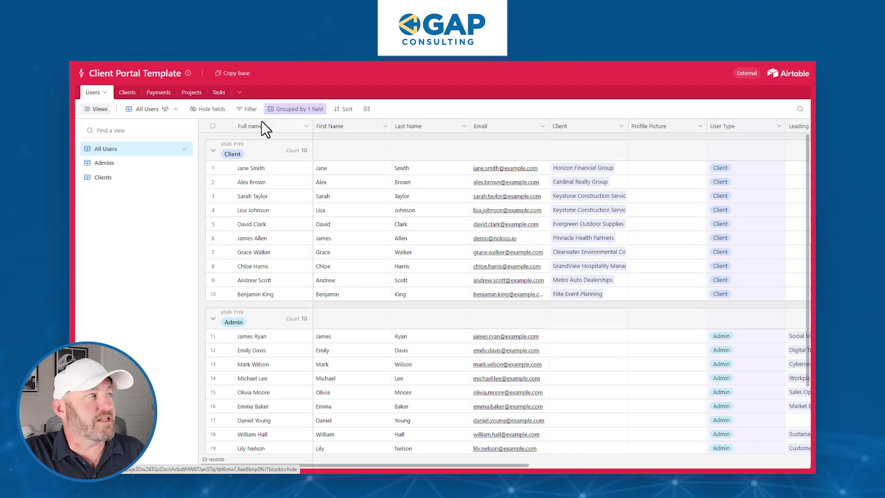
Step: Copy the Client Portal Template base into the GAP Consulting workspace, then return to Noloco
click(241, 74)
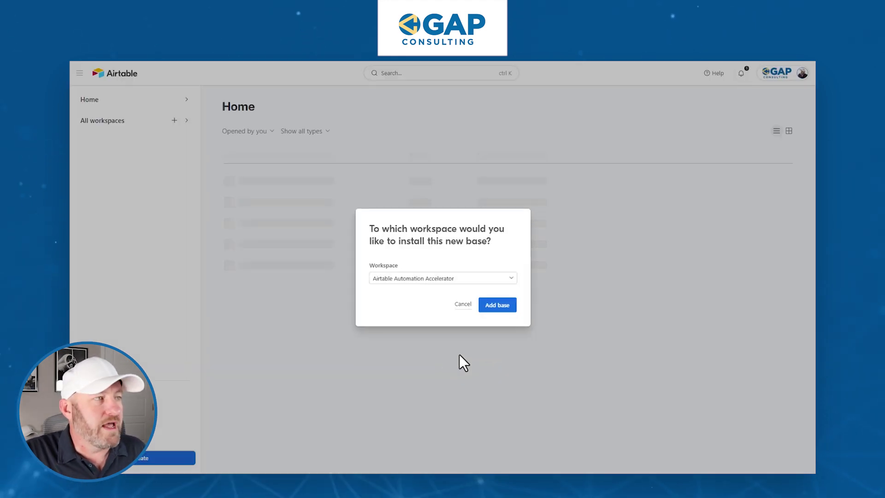
click(455, 279)
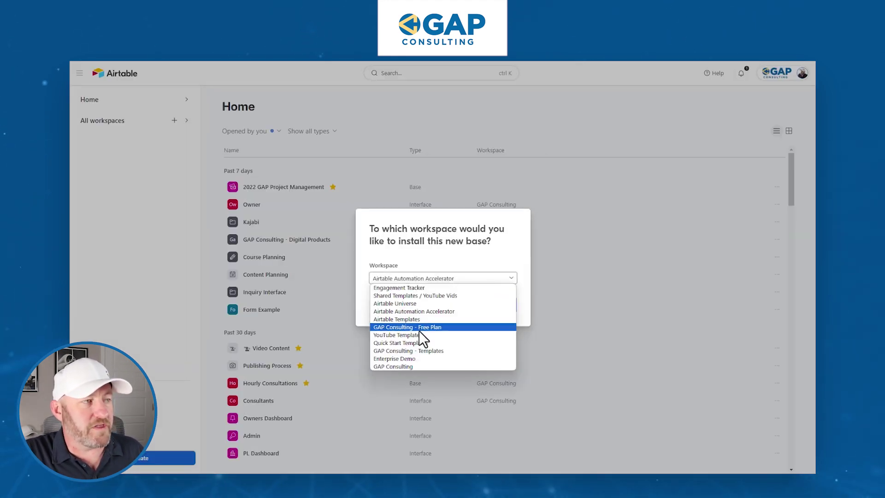
click(414, 364)
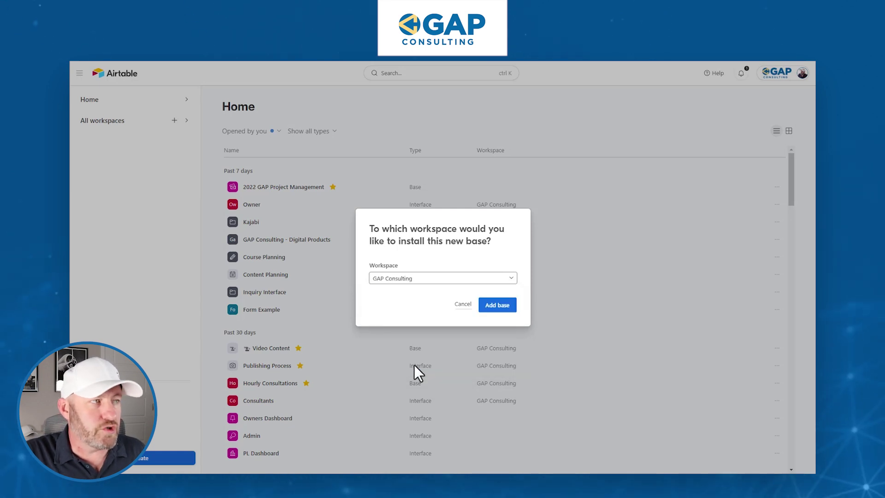
click(496, 306)
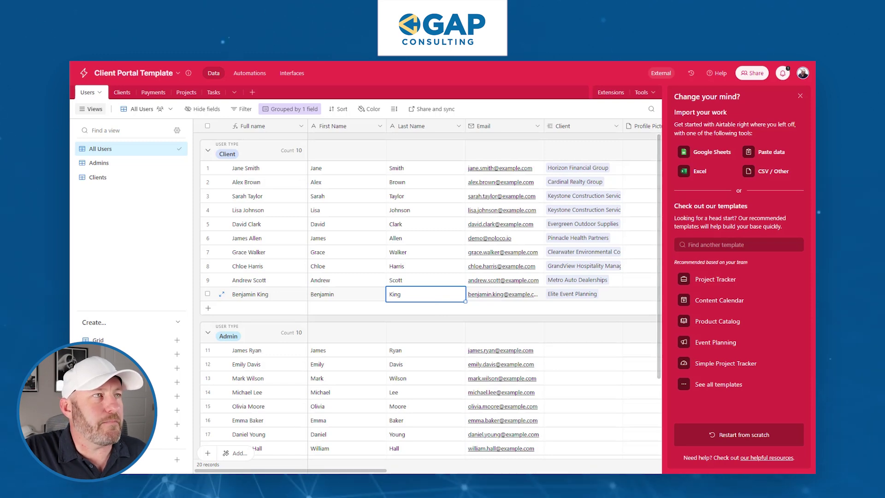
click(555, 64)
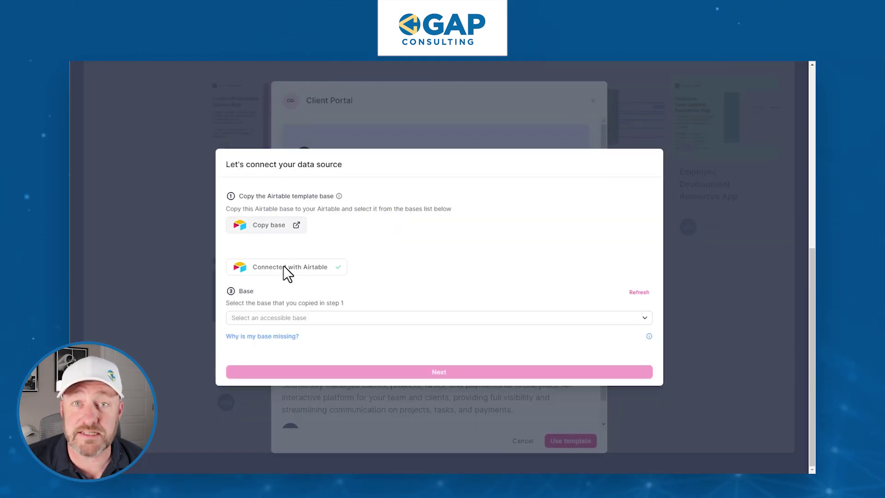
Step: Check which bases Noloco can access, then open the Airtable account menu
click(419, 320)
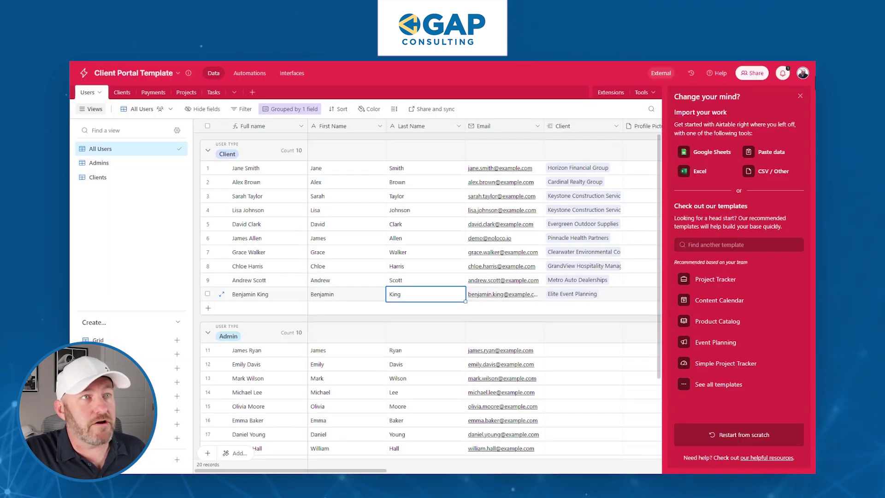
click(803, 73)
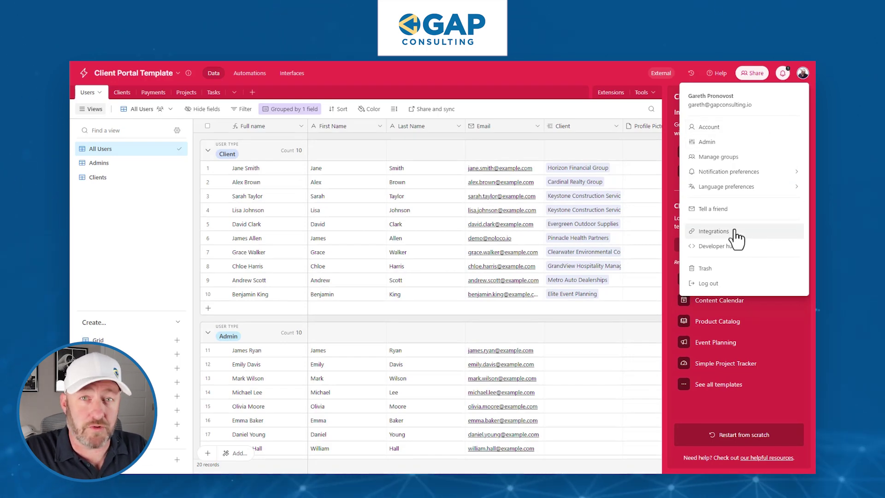
Step: Find the Noloco integration among Airtable's third-party integrations and open its access details
click(714, 232)
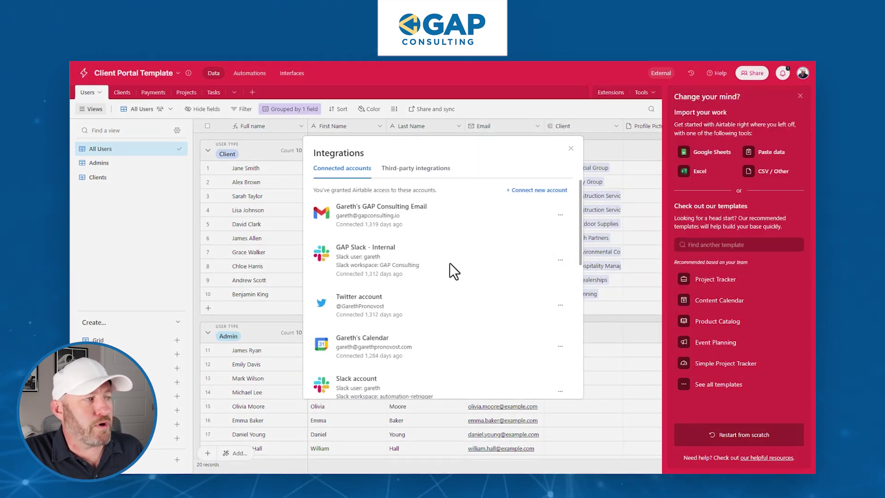
click(421, 169)
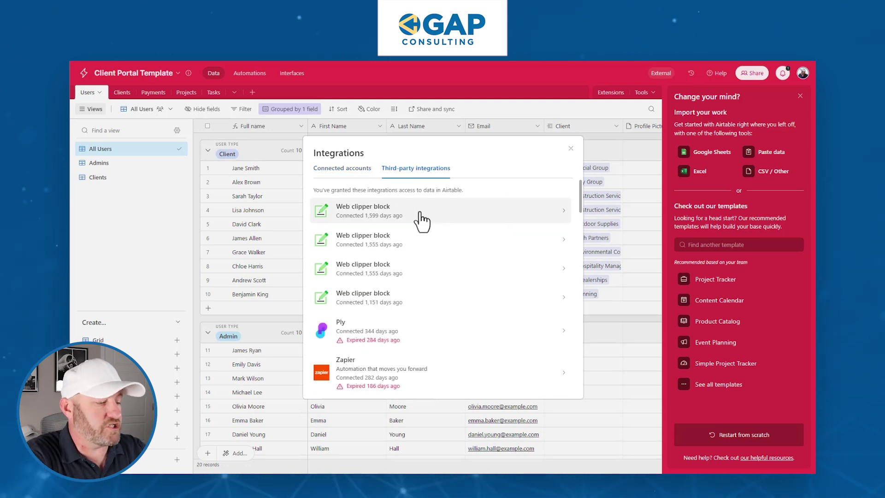
key(ctrl+f)
text(noloc)
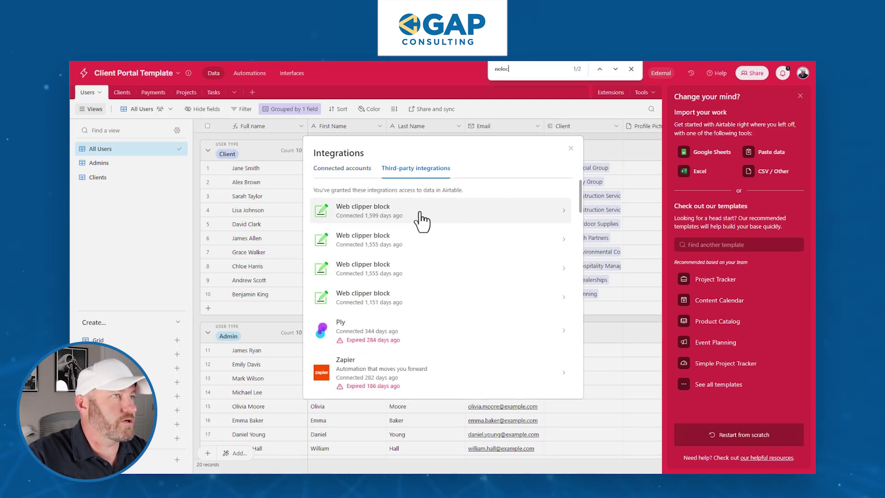
scroll(413, 234, down, 10)
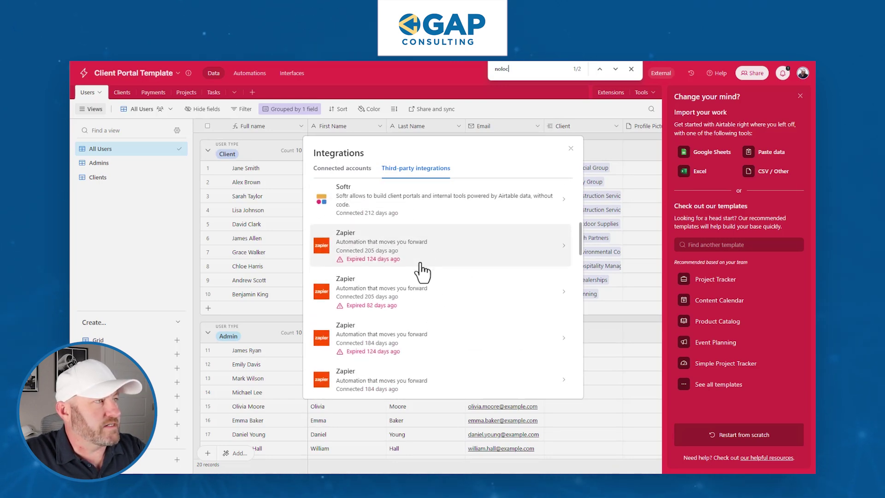
scroll(420, 274, down, 1)
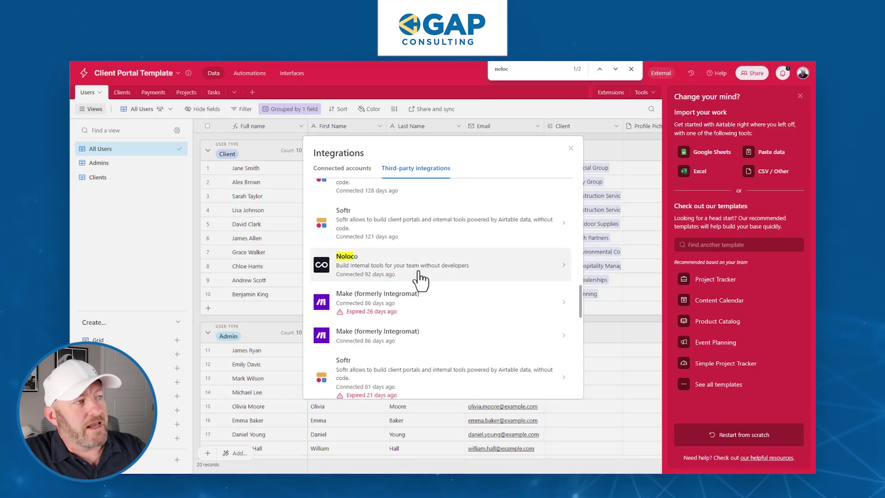
click(426, 267)
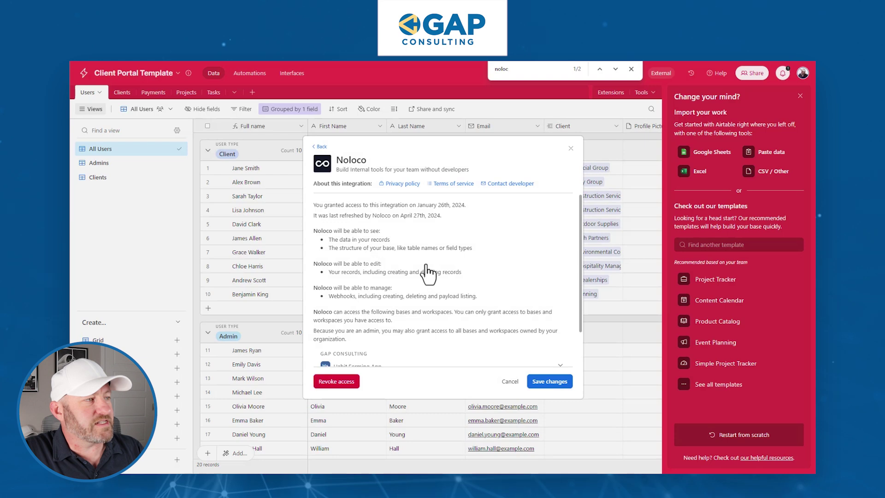
scroll(420, 276, down, 4)
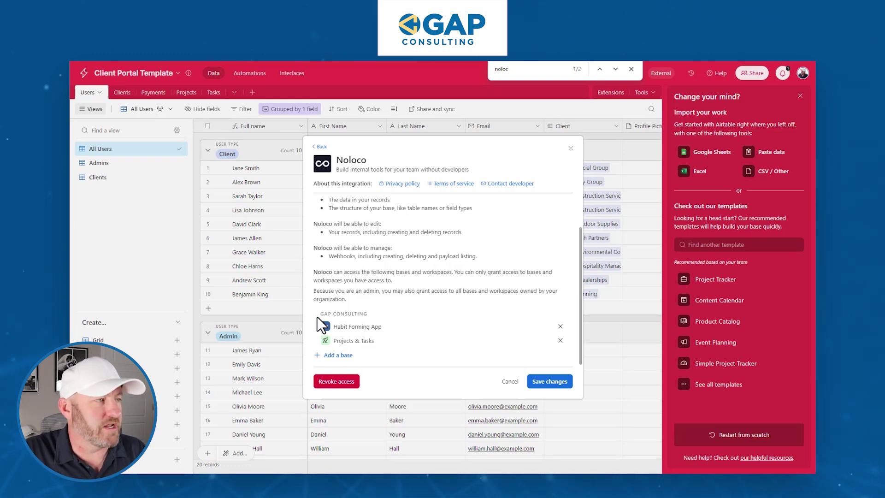
Step: Grant Noloco access to the Client Portal Template base, save, and close the settings
click(337, 356)
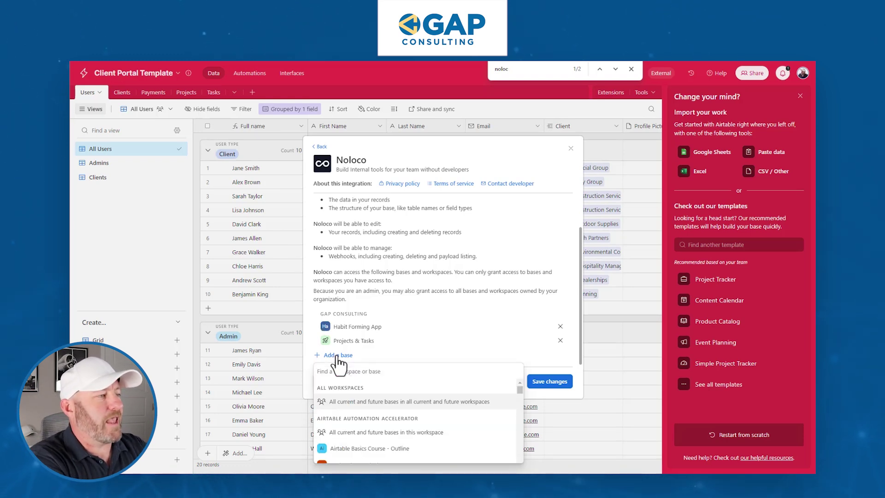
text(client p)
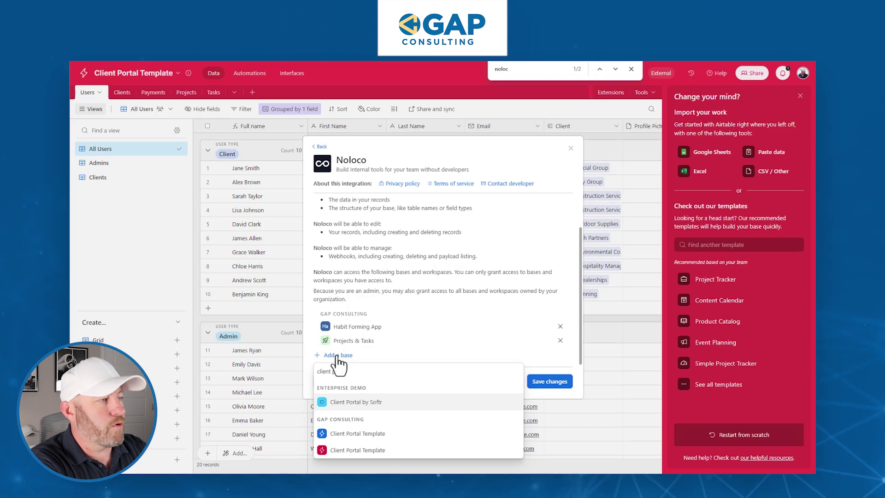
text(ortal)
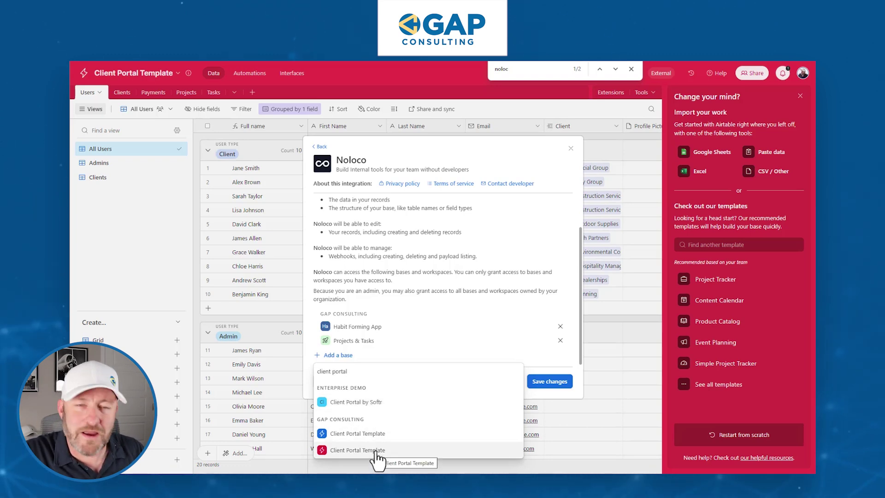
click(358, 450)
click(536, 387)
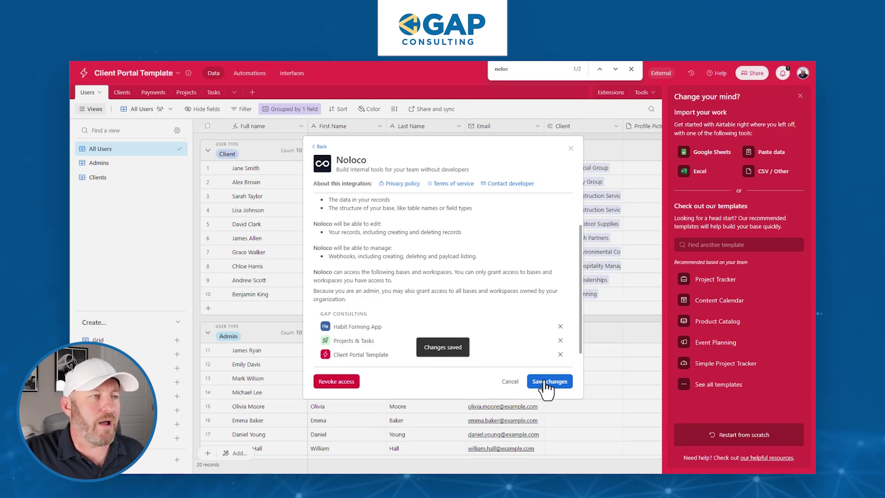
click(570, 149)
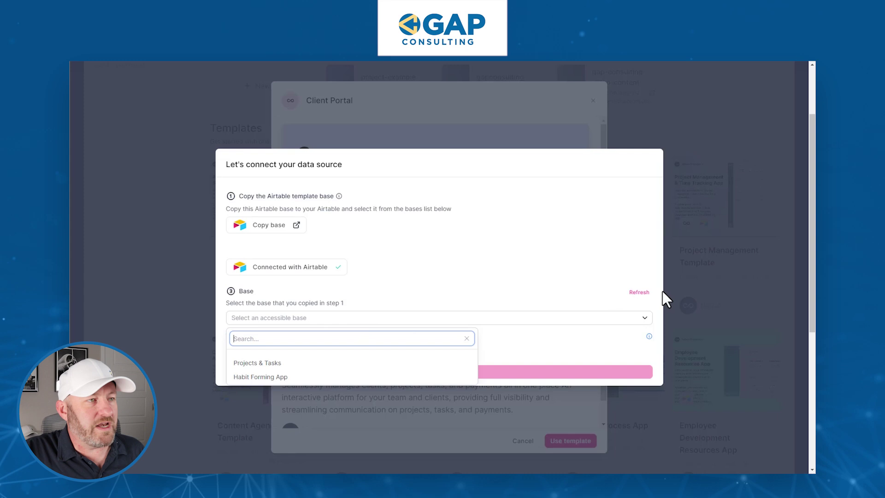
Step: Refresh the base list, select Client Portal Template as the data source, and continue
click(641, 293)
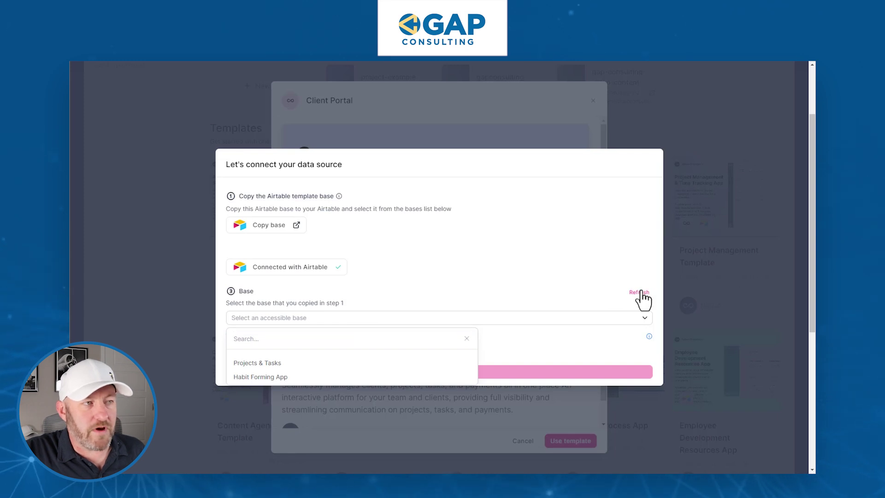
click(640, 292)
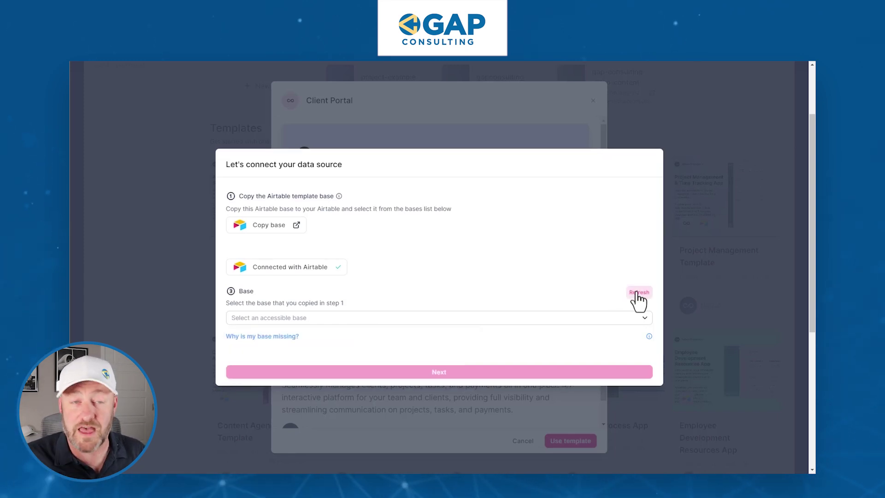
click(605, 318)
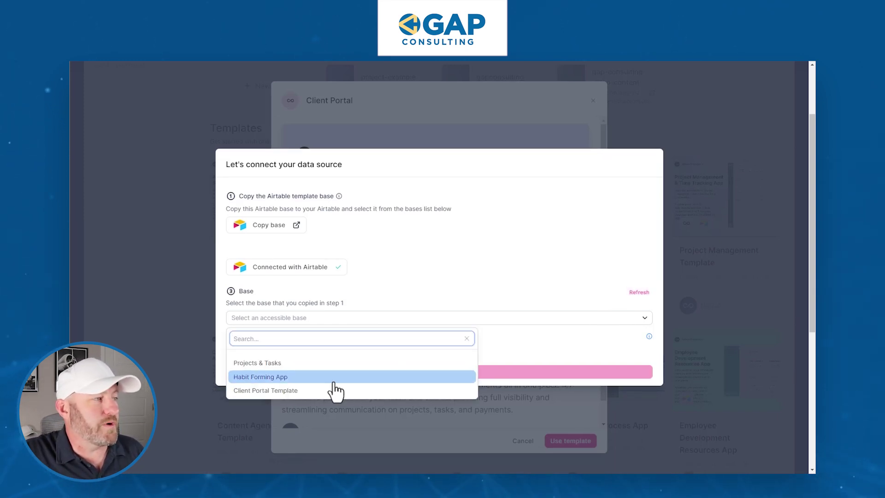
click(308, 390)
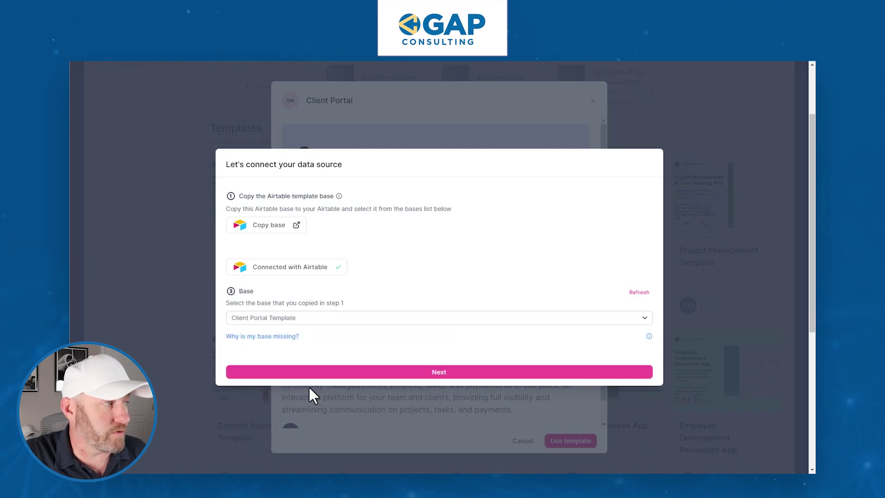
click(439, 373)
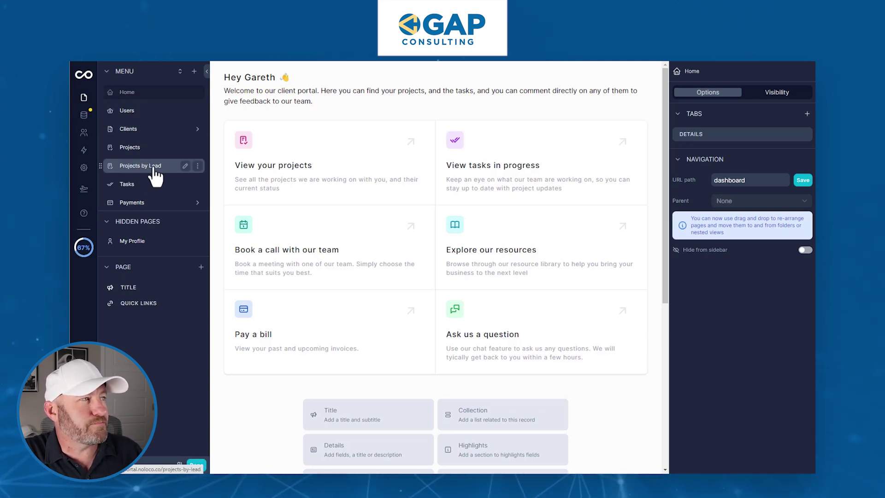
Step: Go through the Payments pages to the Payments Dashboard and review its $271,400.00 totals and charts
click(159, 204)
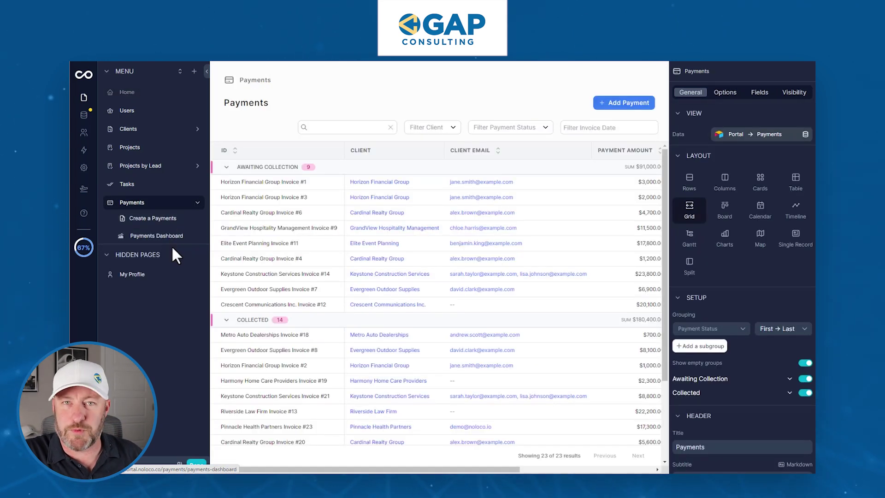
click(163, 219)
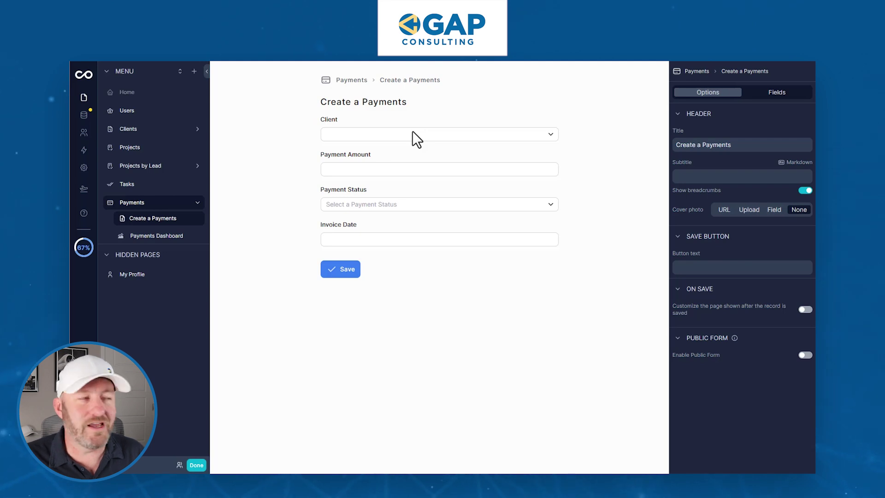
click(160, 236)
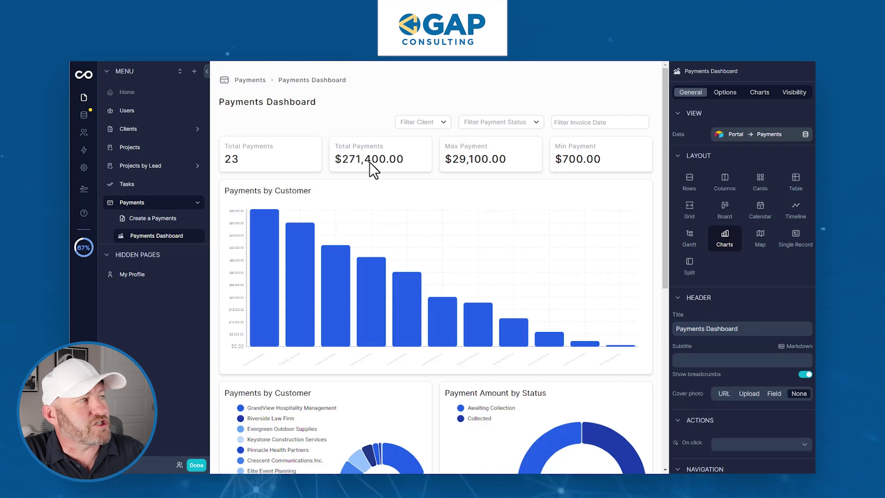
scroll(516, 287, down, 4)
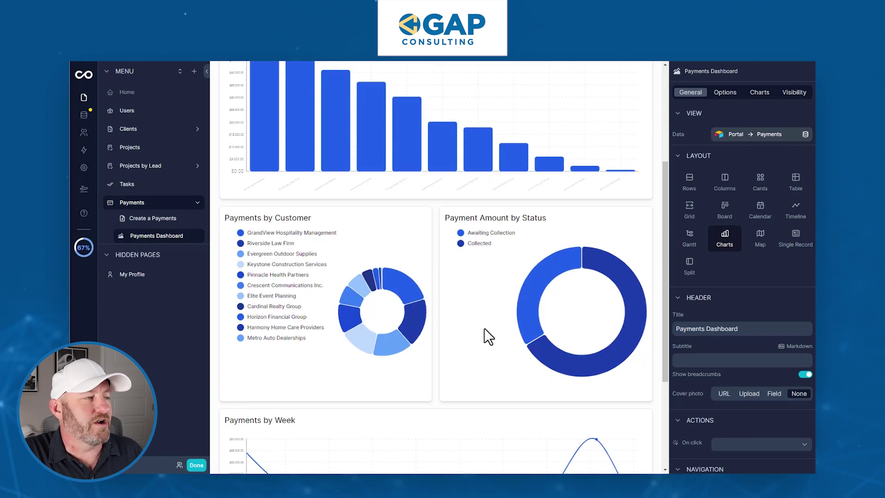
scroll(483, 328, up, 1)
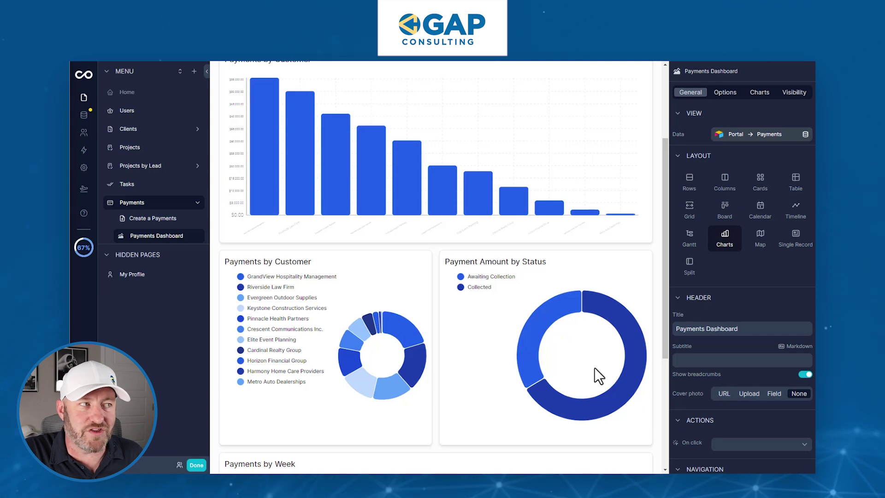
scroll(306, 313, up, 3)
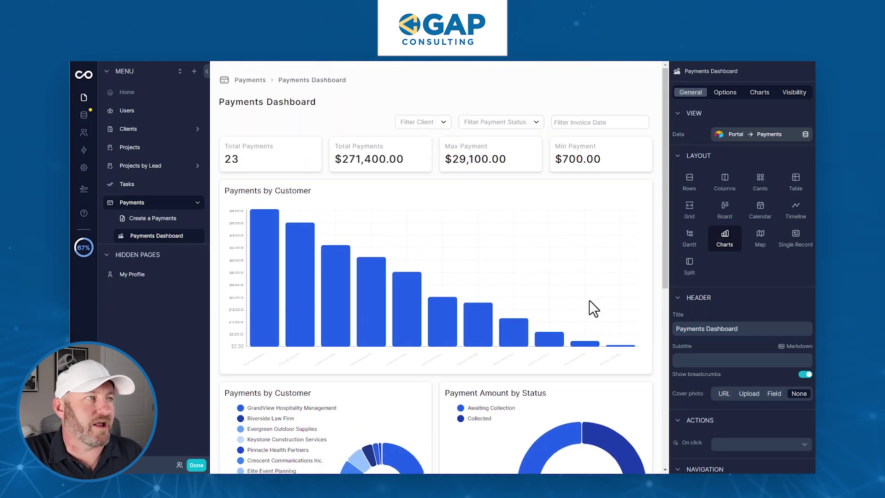
Step: Filter the dashboard to Apex Apparel Design, then to Cardinal Realty Group, and review the charts
click(418, 121)
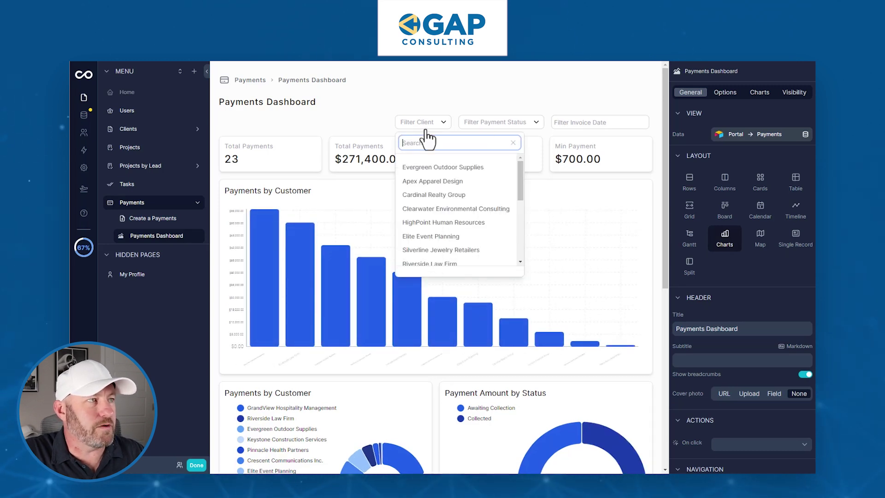
click(435, 182)
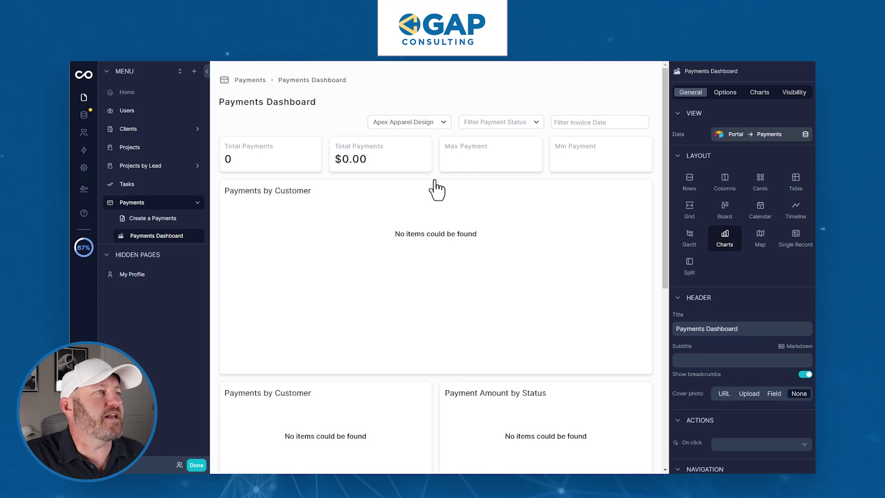
click(413, 123)
click(418, 209)
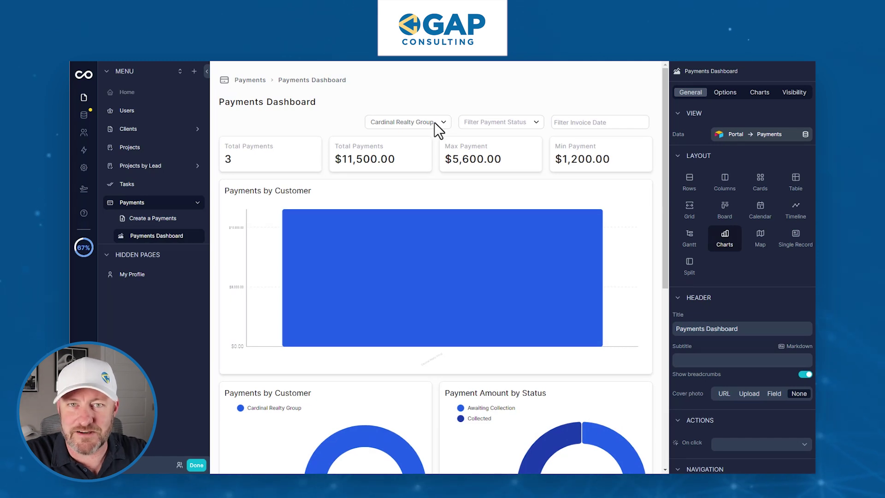
mouse_move(433, 272)
scroll(474, 291, down, 1)
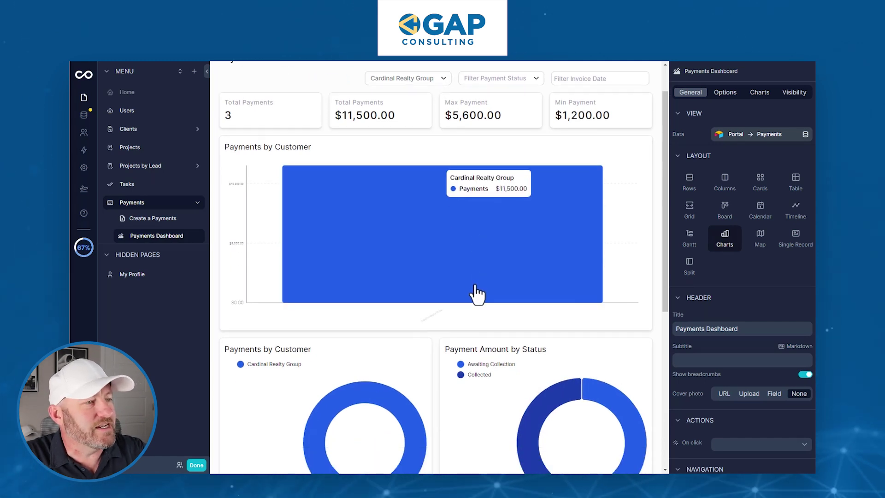
scroll(477, 295, down, 6)
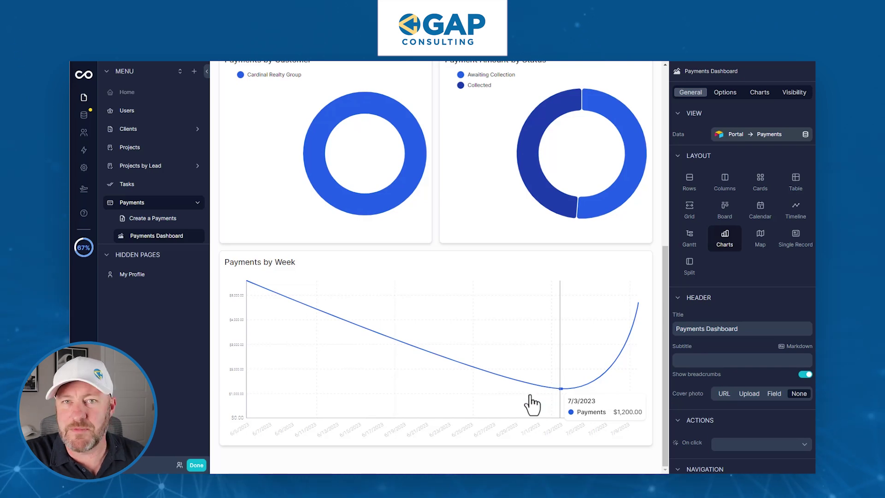
scroll(532, 405, up, 7)
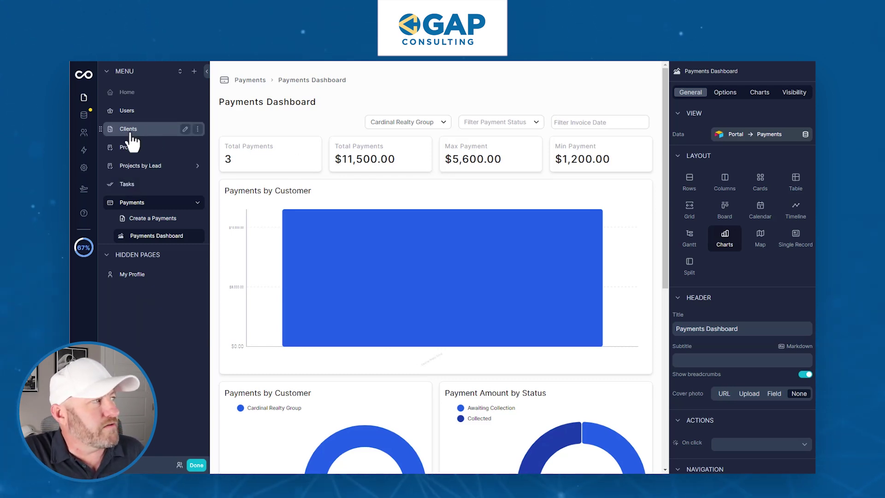
Step: Open the Projects by Lead board and show its card Fields settings
click(140, 166)
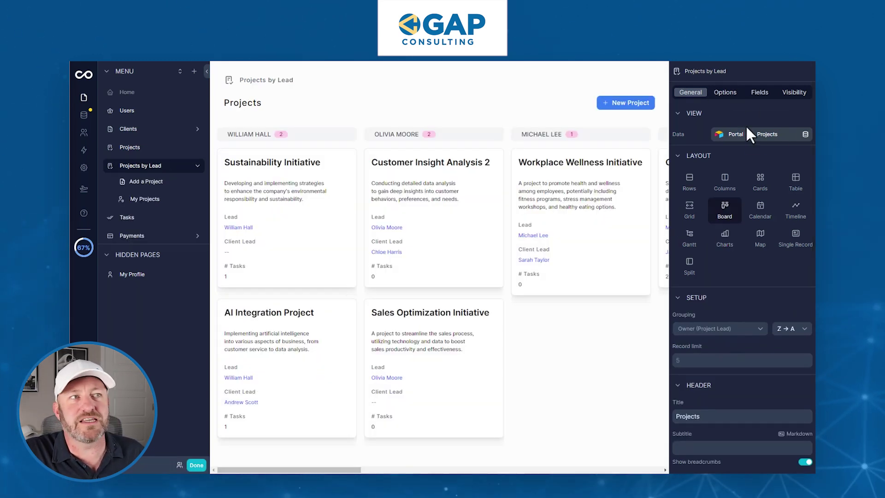
click(759, 93)
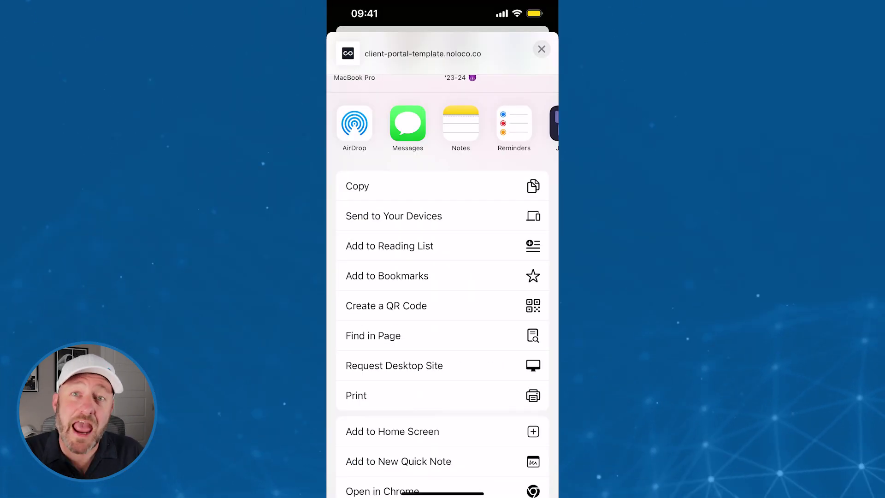
Step: Add the portal to the home screen as 'Client Portal' and launch it from the new icon
click(392, 430)
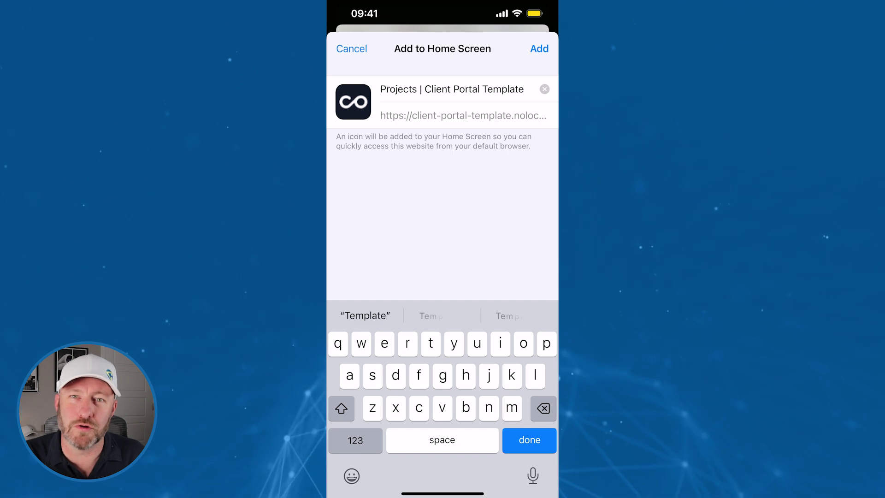
click(544, 89)
text(Cl)
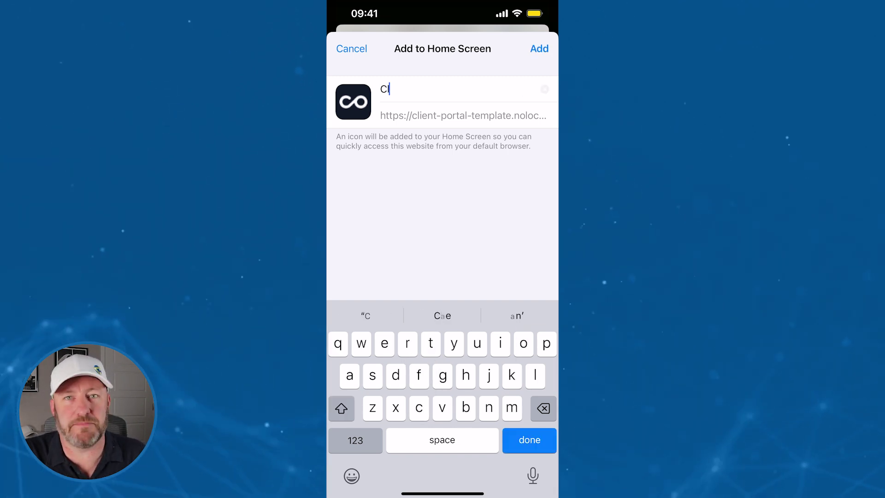
text(ient Portal)
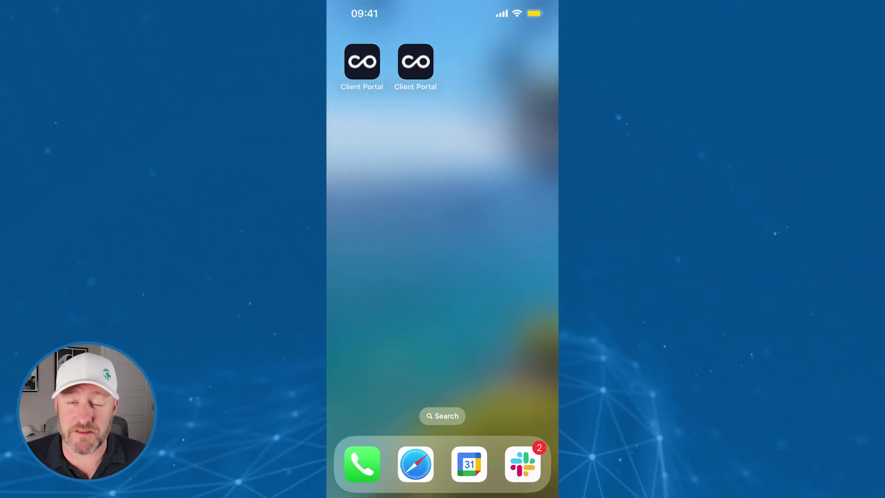
click(415, 61)
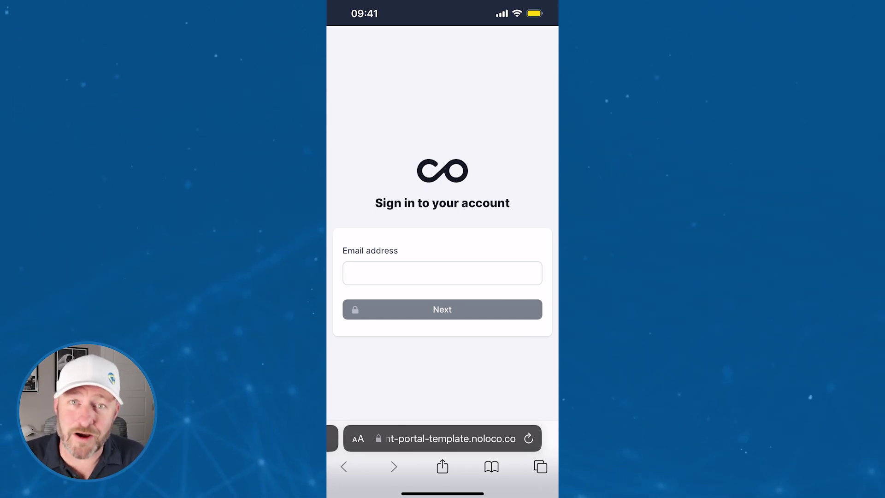
Step: Return to the portal in Chrome, open the Apex Apparel Design client and start a new project
drag(443, 492, 442, 369)
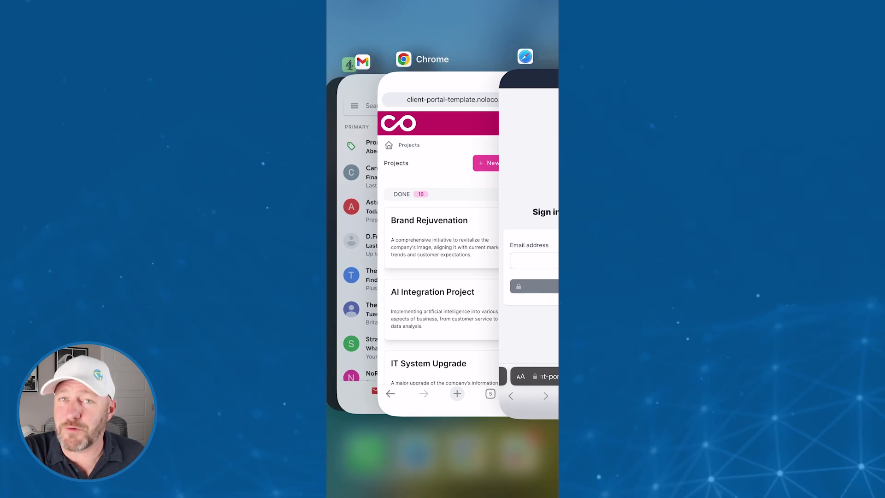
click(454, 257)
click(544, 73)
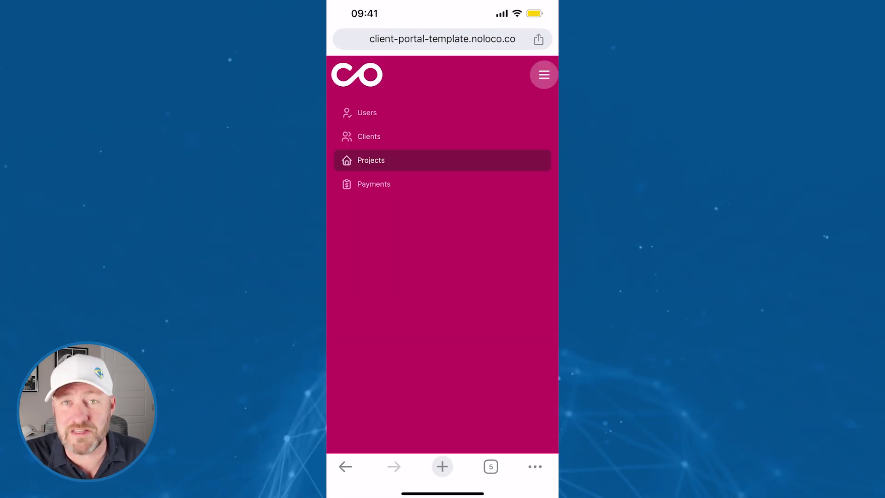
click(368, 136)
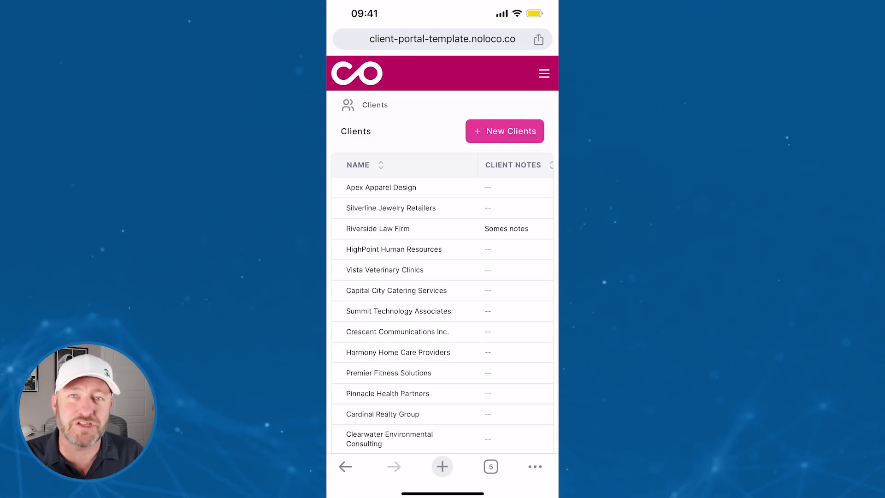
click(381, 187)
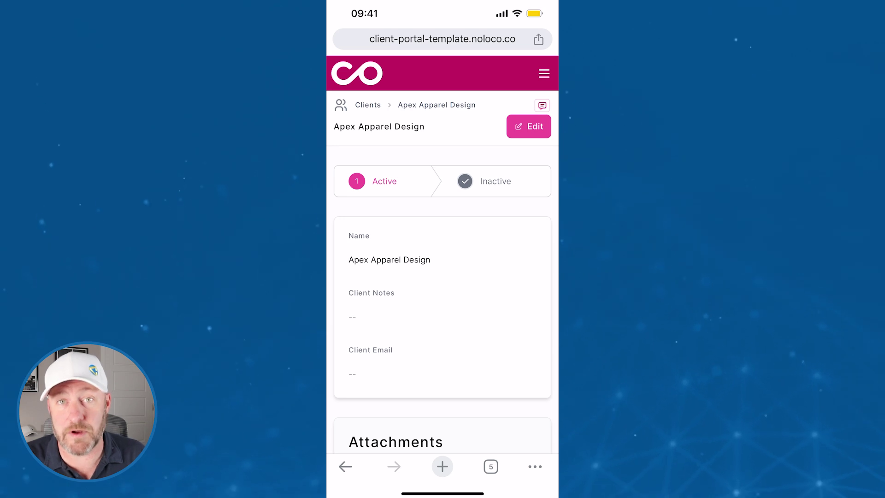
scroll(443, 272, down, 5)
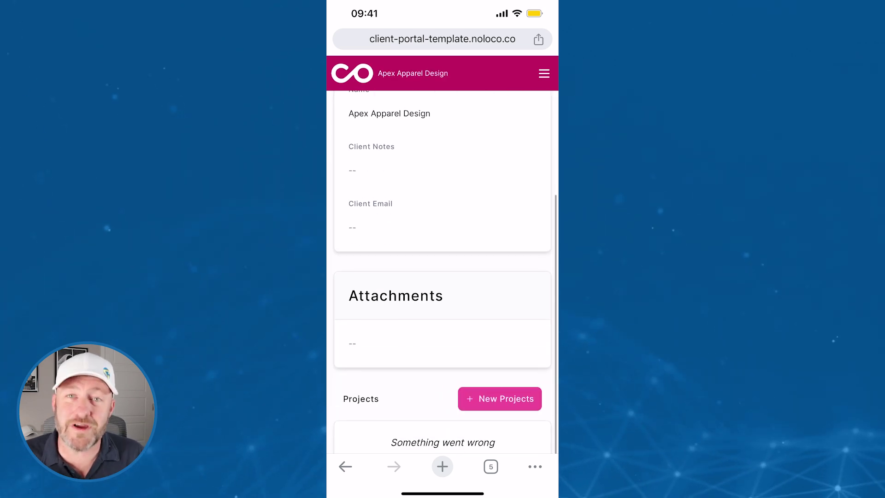
click(500, 351)
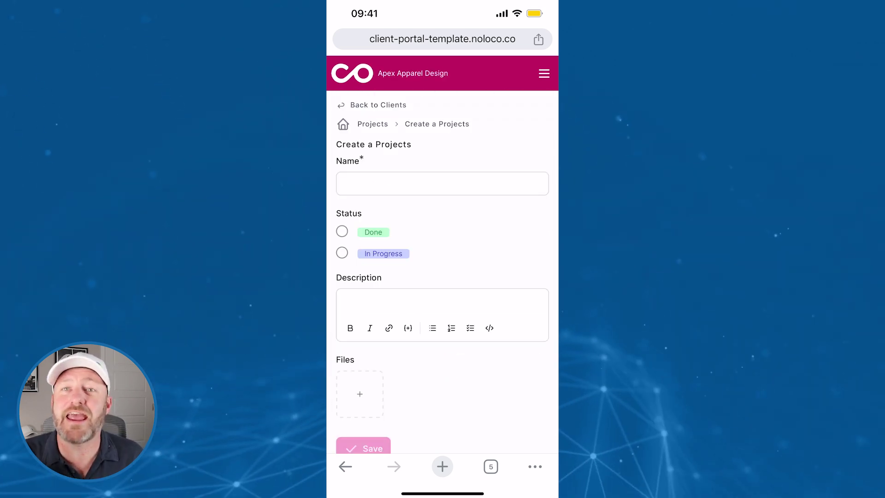
Step: Open the Payments list and view Pinnacle Health Partners Invoice #23 with its comments
click(544, 73)
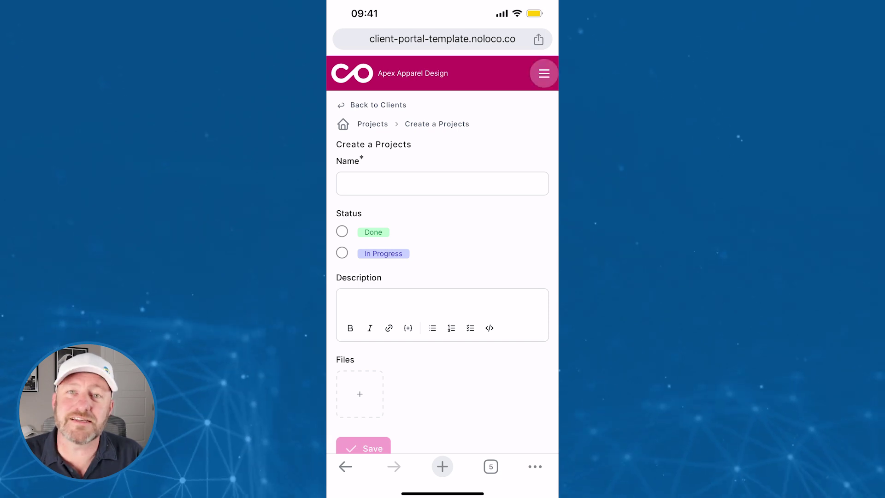
click(373, 184)
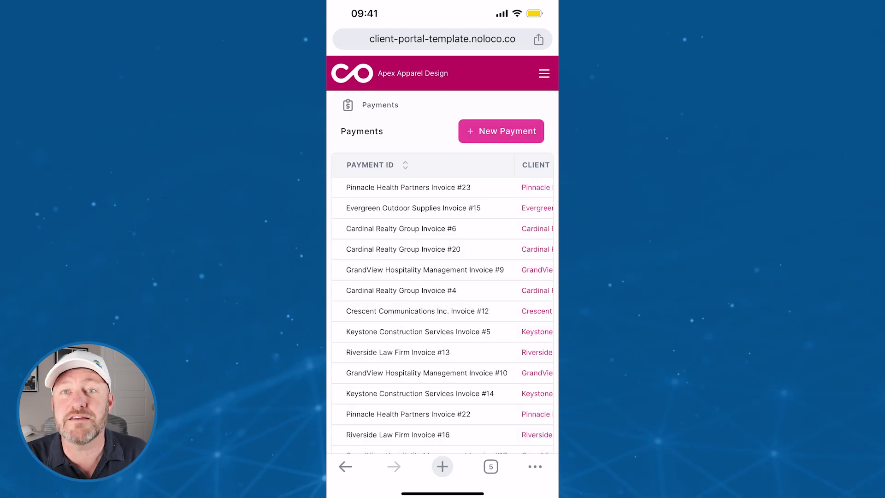
scroll(442, 276, right, 10)
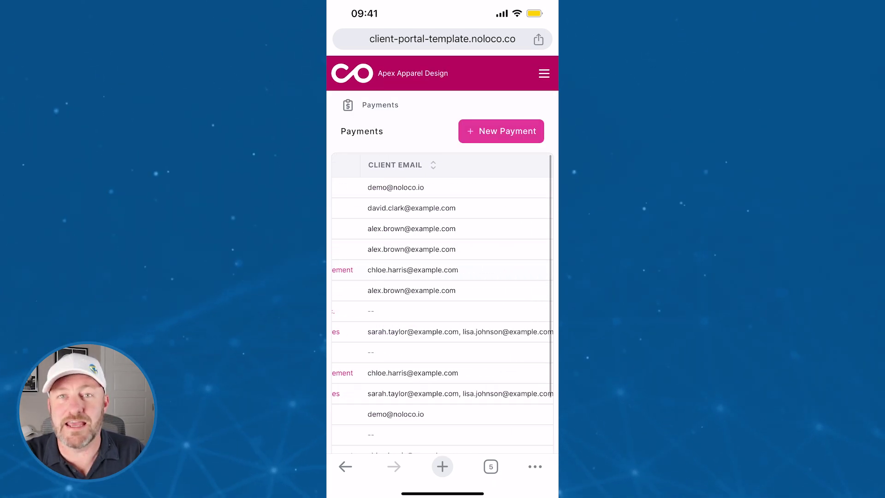
scroll(442, 300, right, 10)
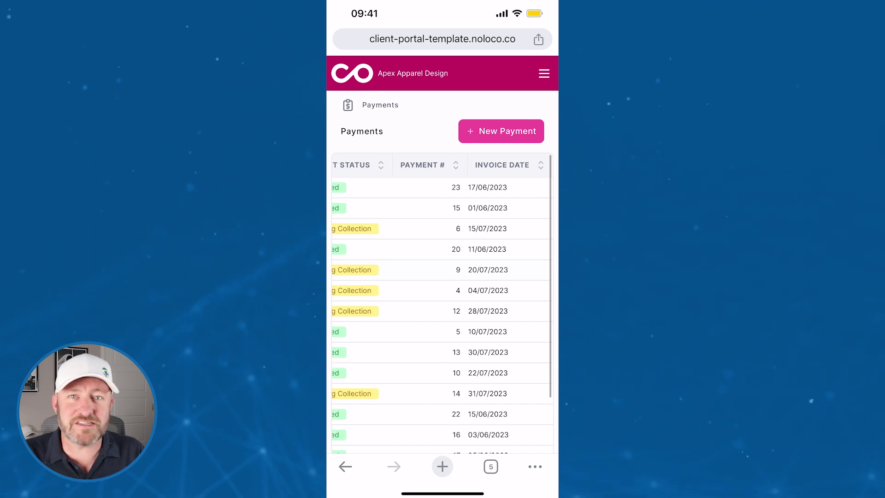
click(442, 277)
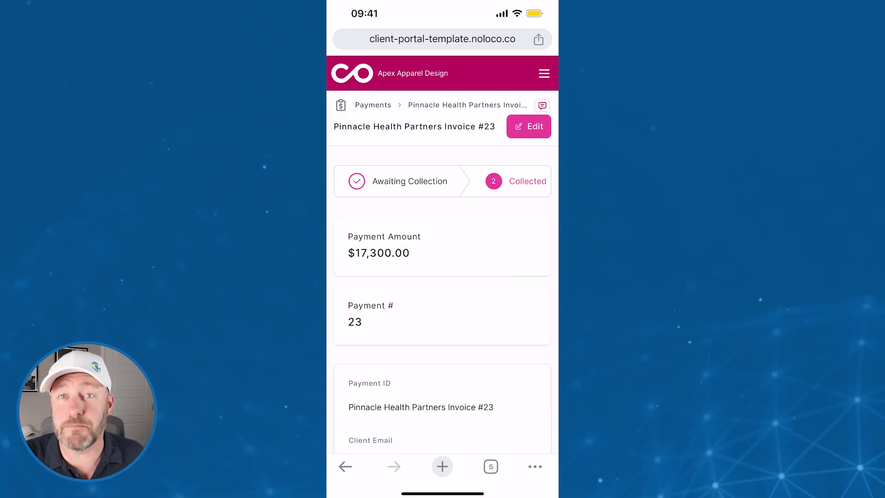
click(542, 105)
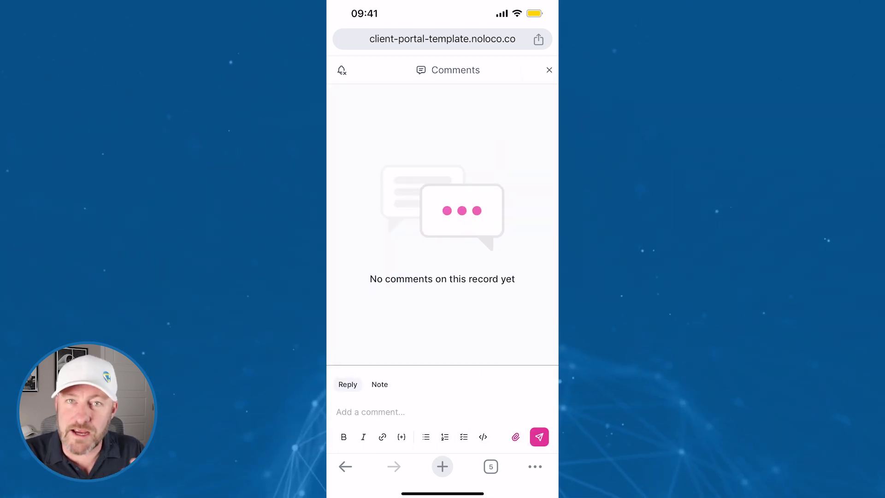
click(549, 70)
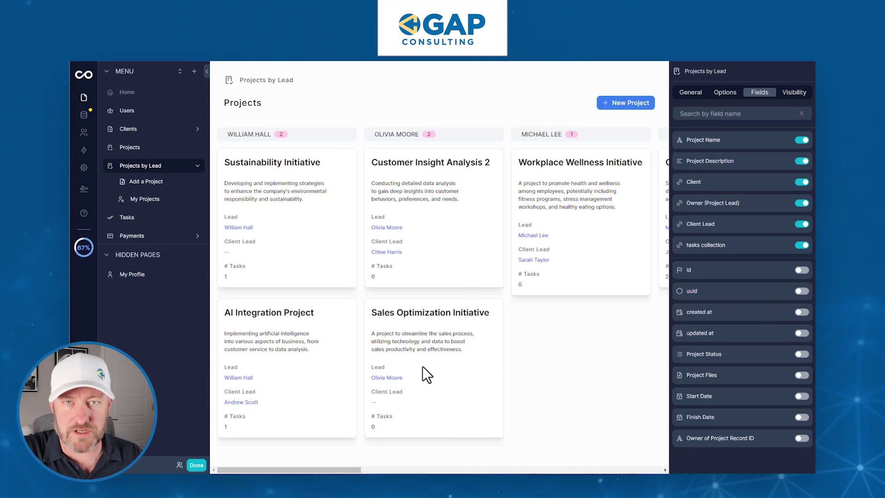
Step: Publish the app's latest changes with a version description and acknowledge the changes-are-live message
click(84, 189)
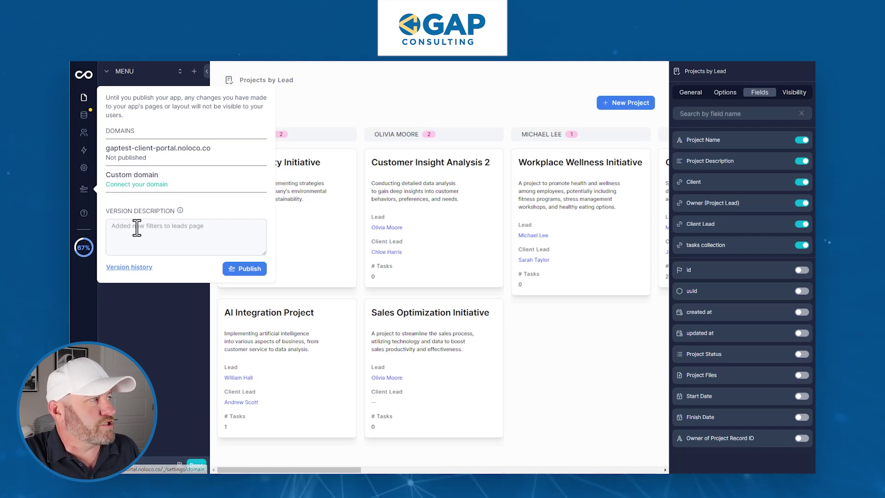
click(153, 230)
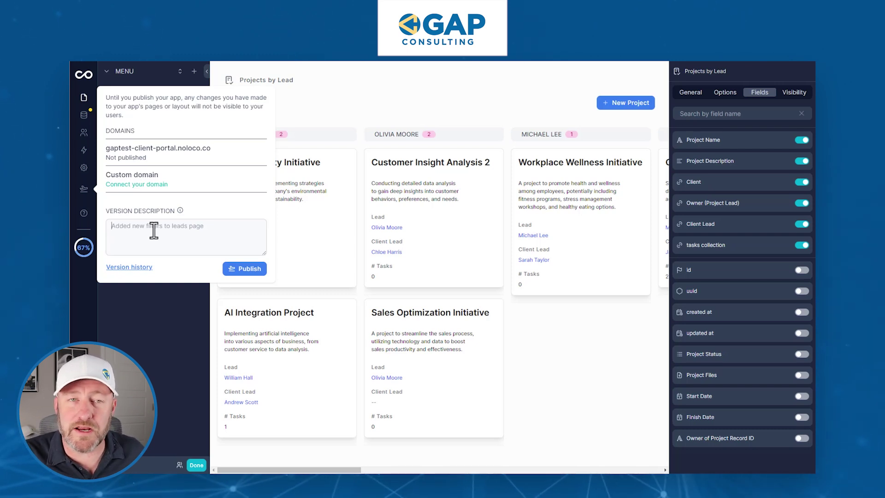
click(236, 272)
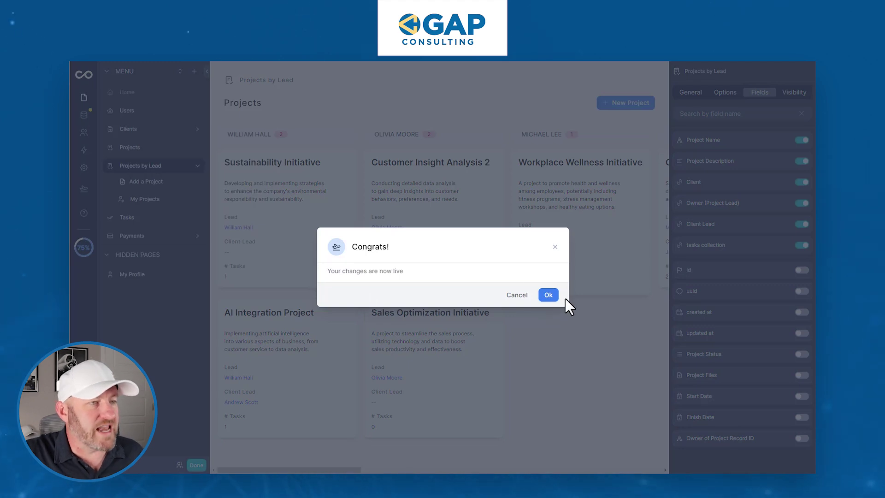
click(548, 295)
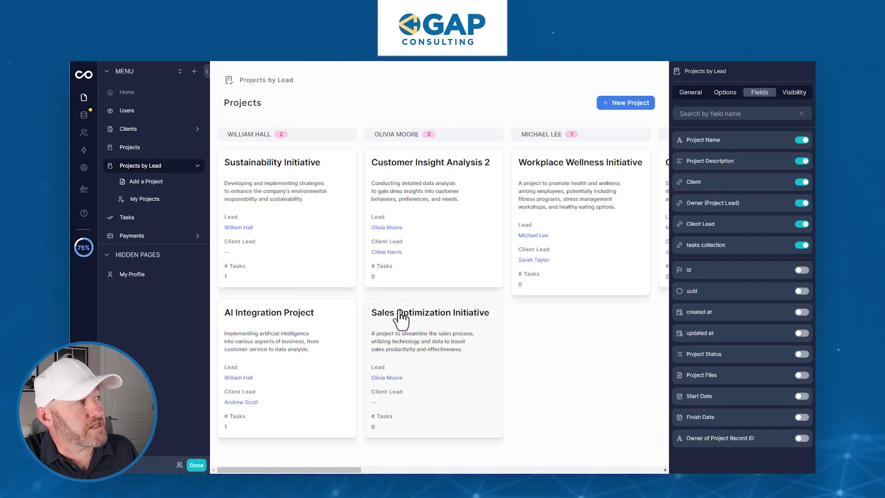
Step: Turn on the Enable Progressive Web App toggle in the app's Progressive Web App settings
click(84, 168)
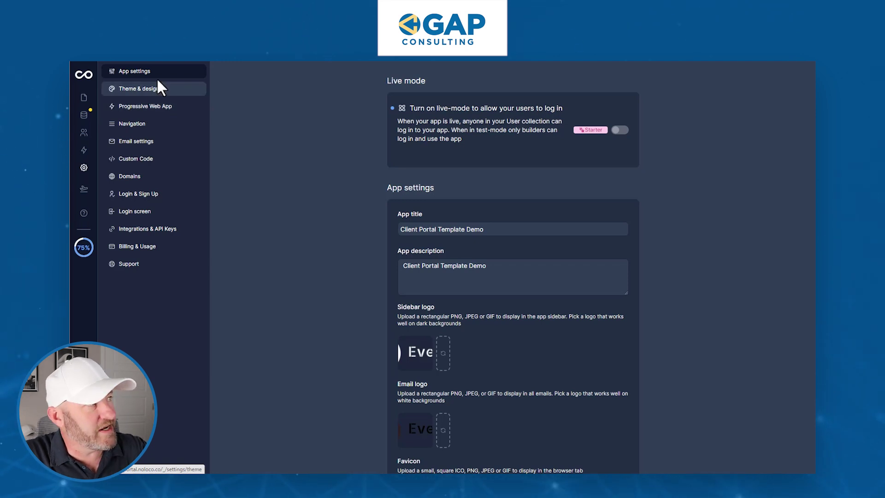
click(164, 108)
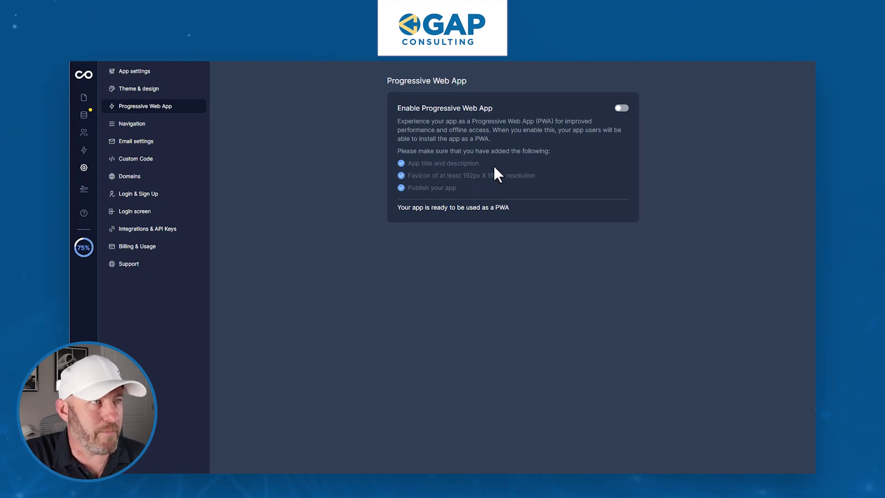
click(622, 109)
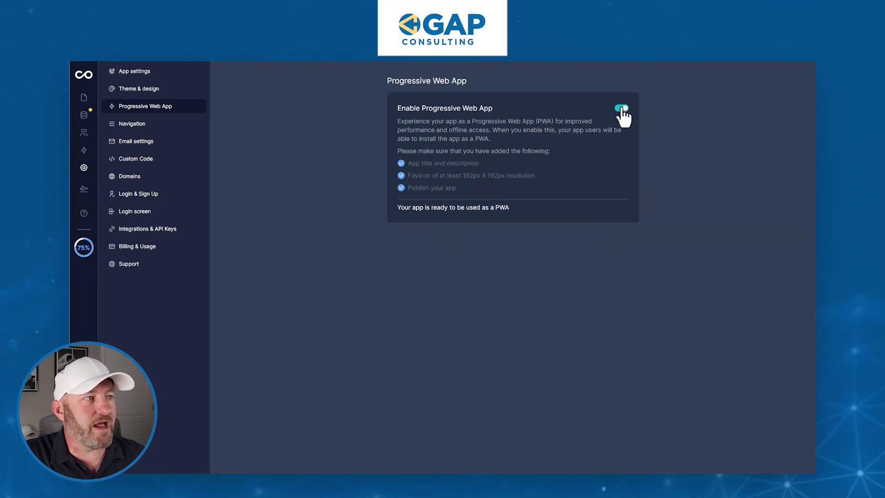